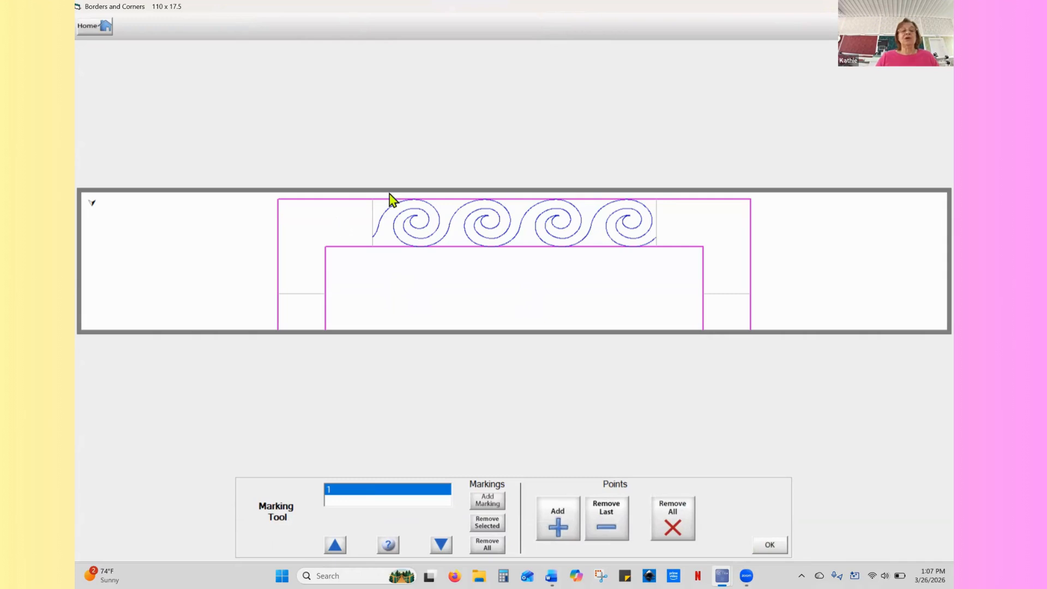
Mark the outer top edge of the border with two points just beyond both ends of the swirl pattern in marking 1
{"action": "left_click", "coordinate": [365, 200]}
{"action": "left_click", "coordinate": [562, 527]}
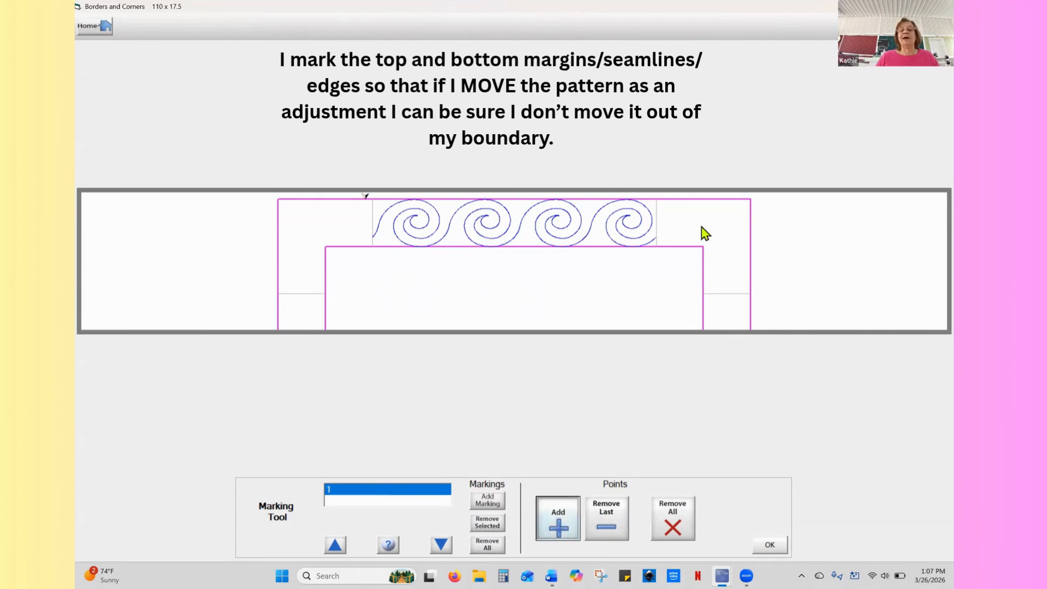
{"action": "left_click", "coordinate": [669, 200]}
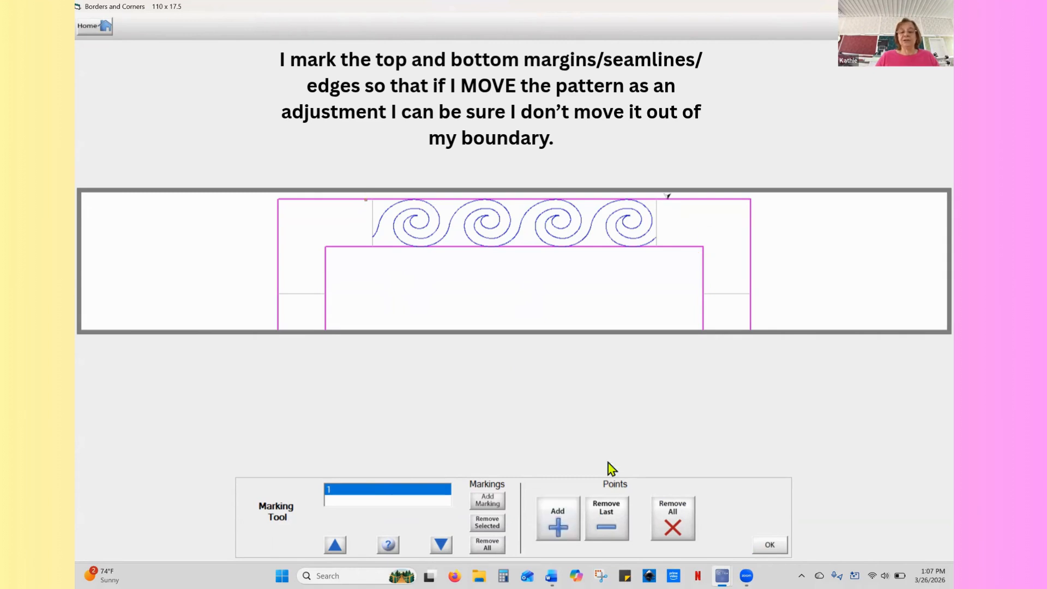
{"action": "left_click", "coordinate": [563, 524]}
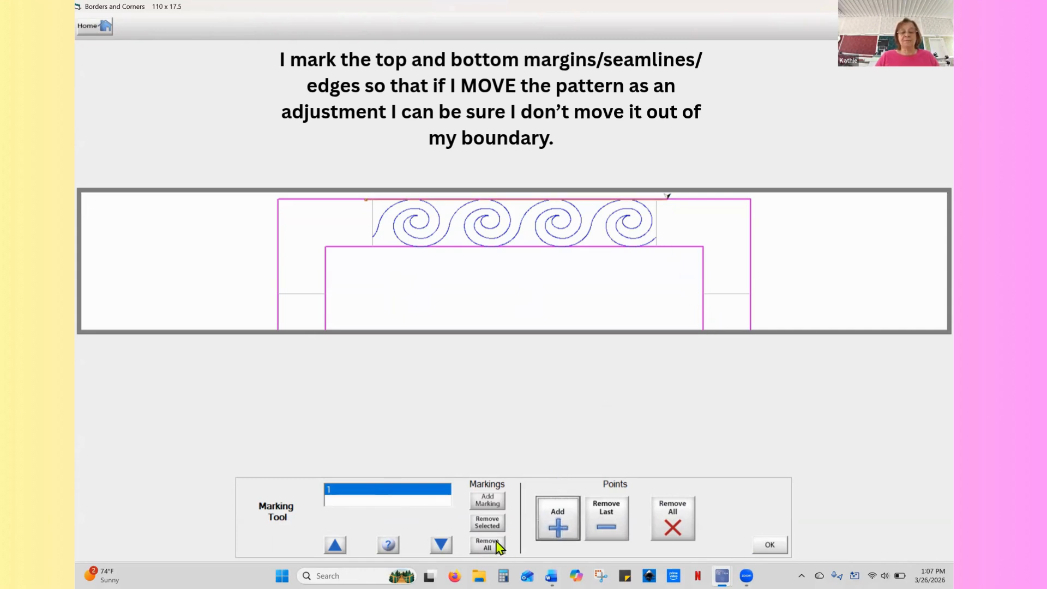
Create a second marking named 2 and draw it along the border's inner edge beneath the swirl pattern with two points
{"action": "left_click", "coordinate": [494, 501]}
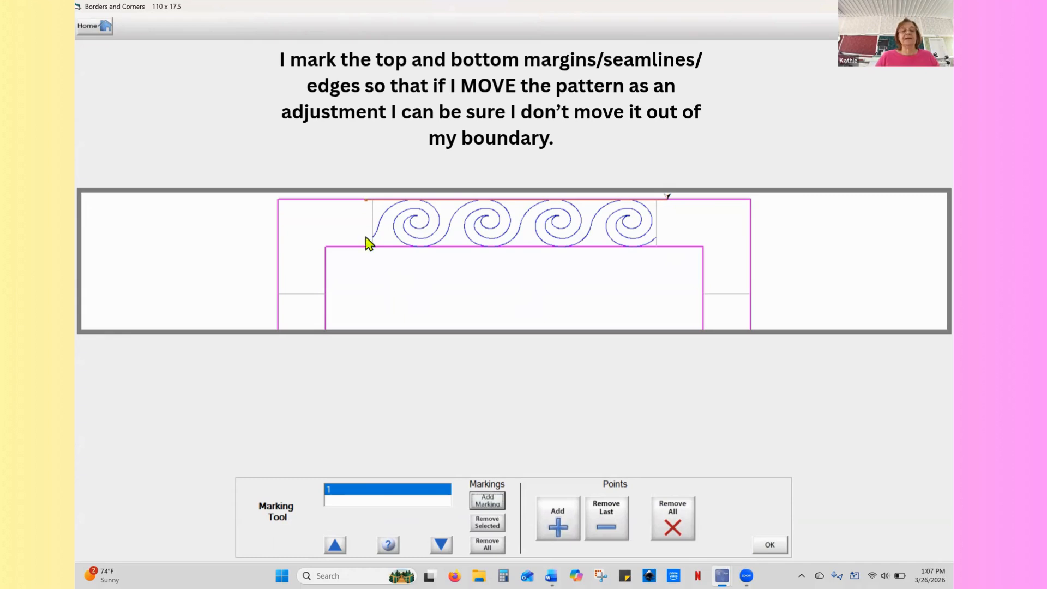
{"action": "left_click", "coordinate": [389, 262]}
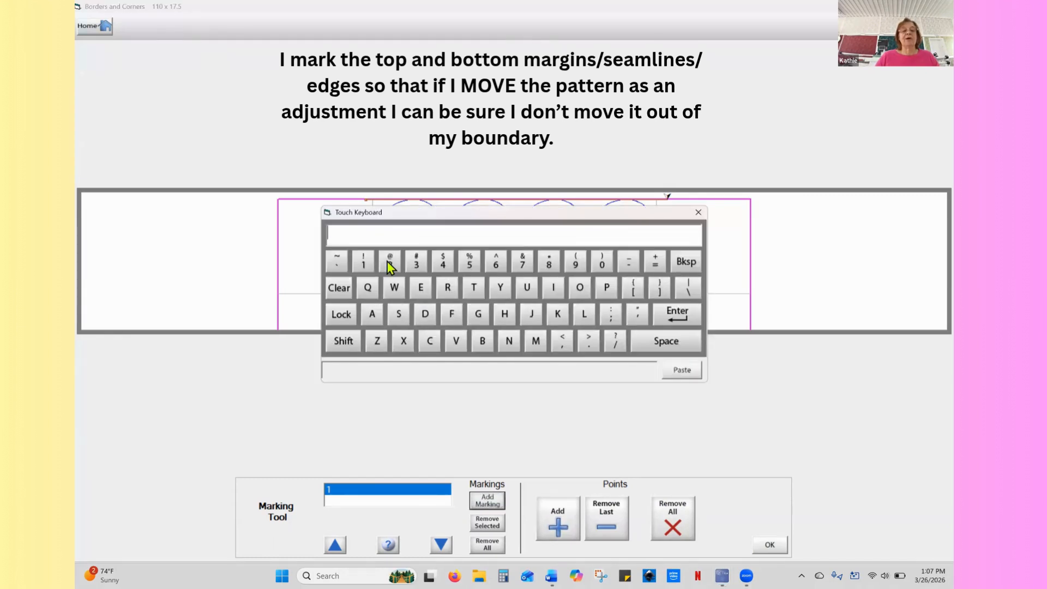
{"action": "left_click", "coordinate": [680, 321]}
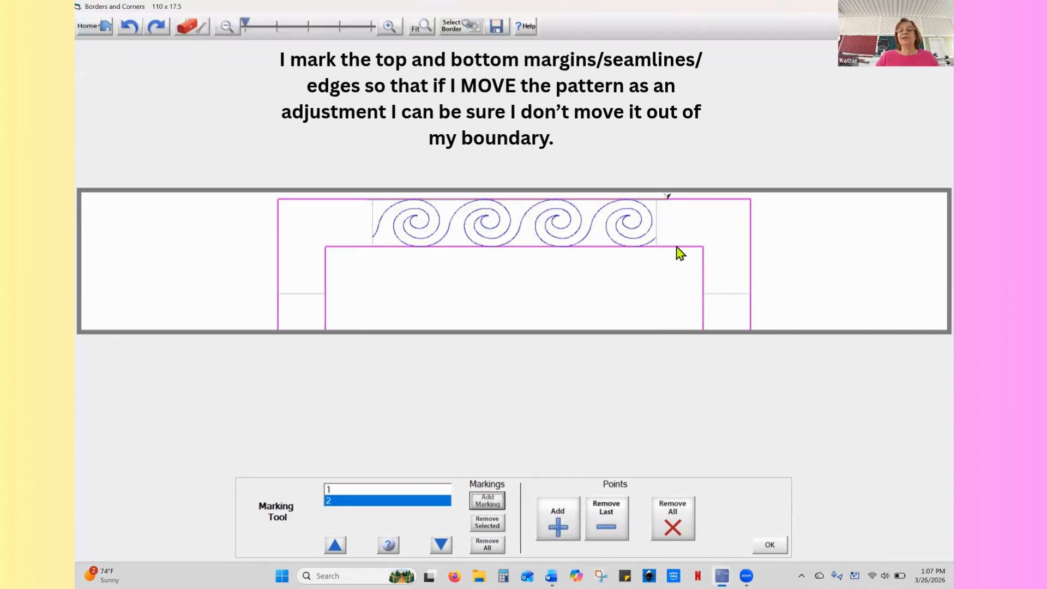
{"action": "left_click", "coordinate": [560, 532]}
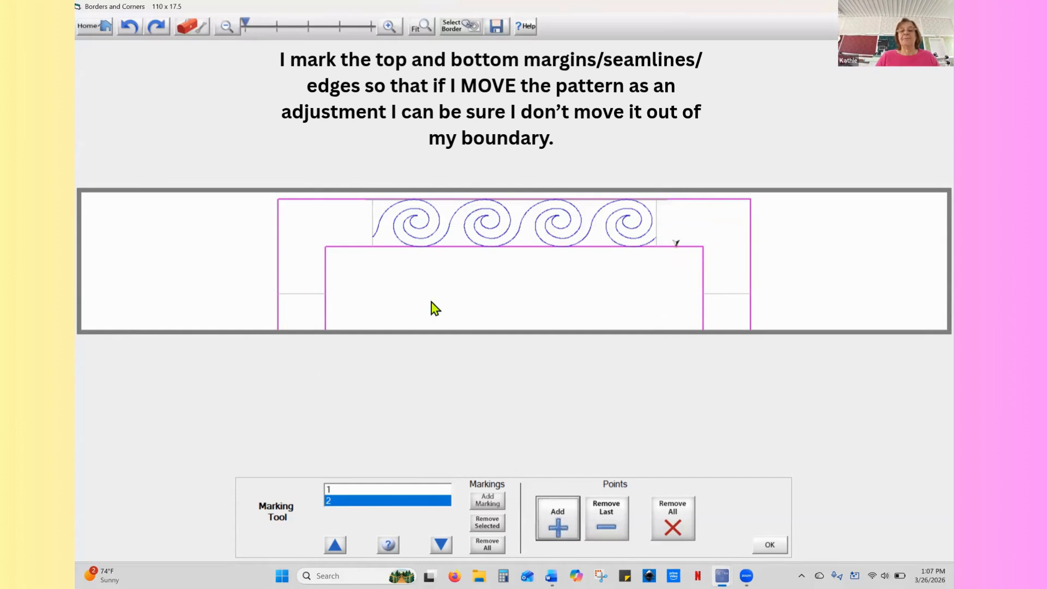
{"action": "left_click", "coordinate": [363, 248]}
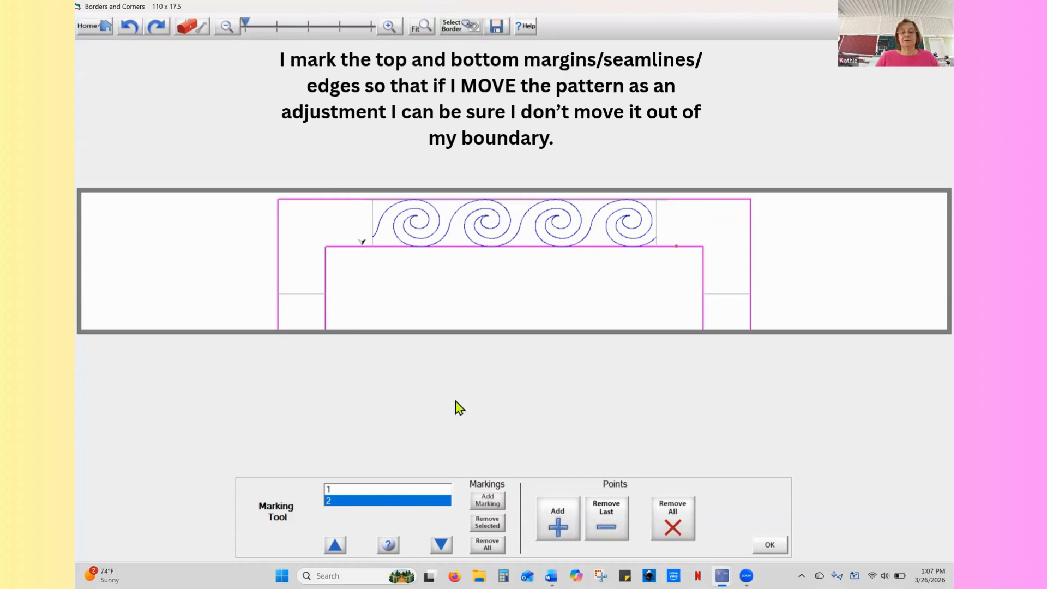
{"action": "left_click", "coordinate": [558, 529]}
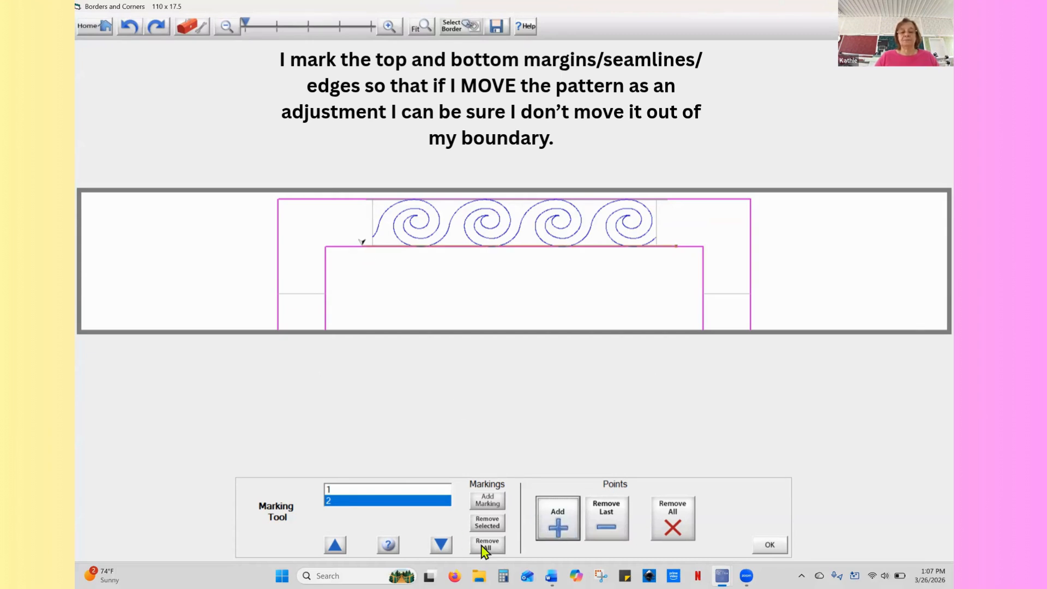
Create a marking named l and place a single point just outside the left end of the swirl pattern
{"action": "left_click", "coordinate": [494, 510]}
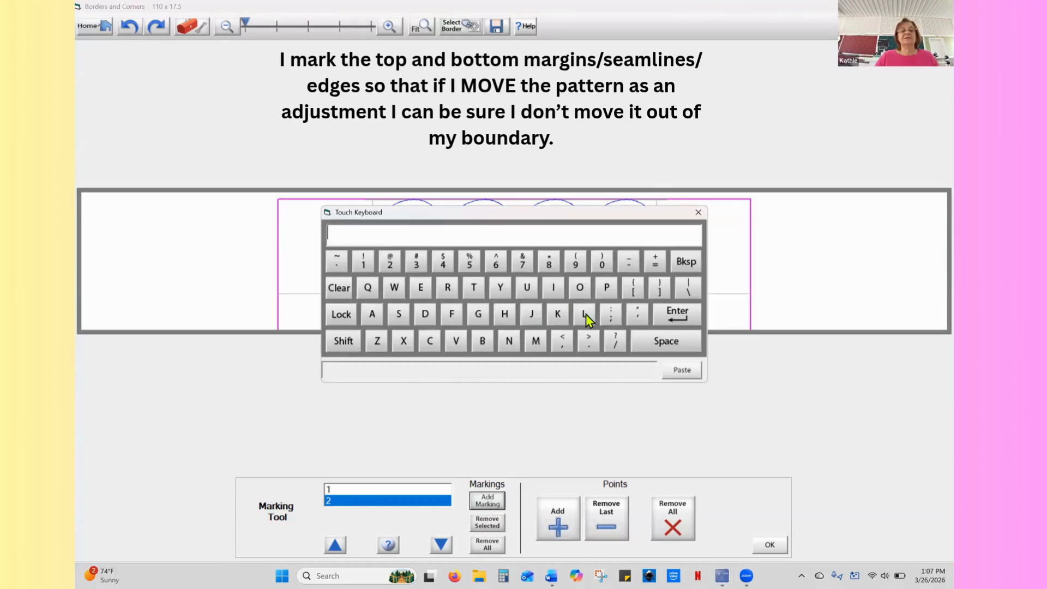
{"action": "left_click", "coordinate": [676, 315]}
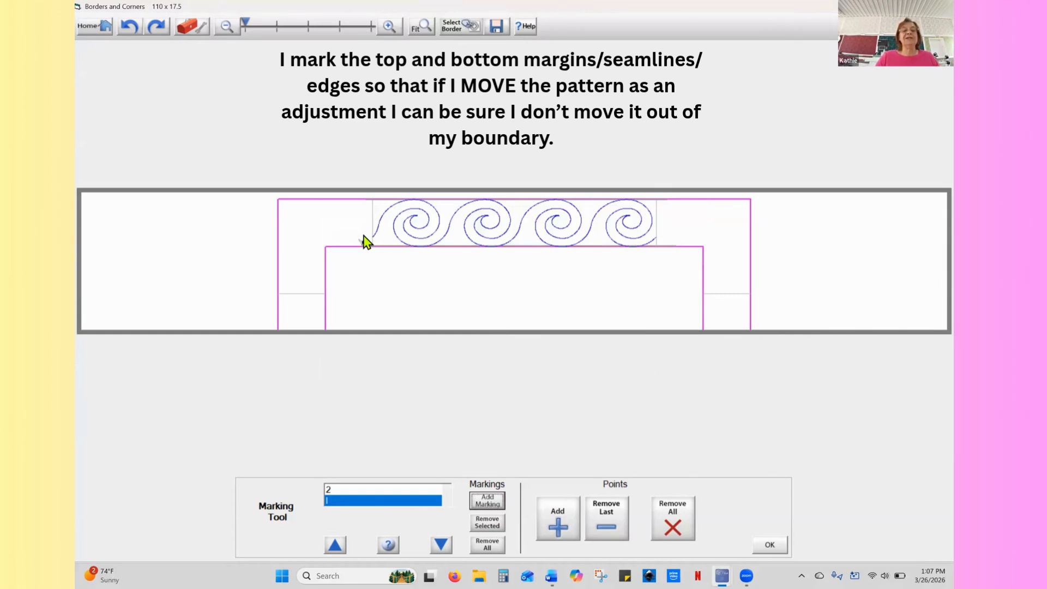
{"action": "left_click", "coordinate": [365, 234]}
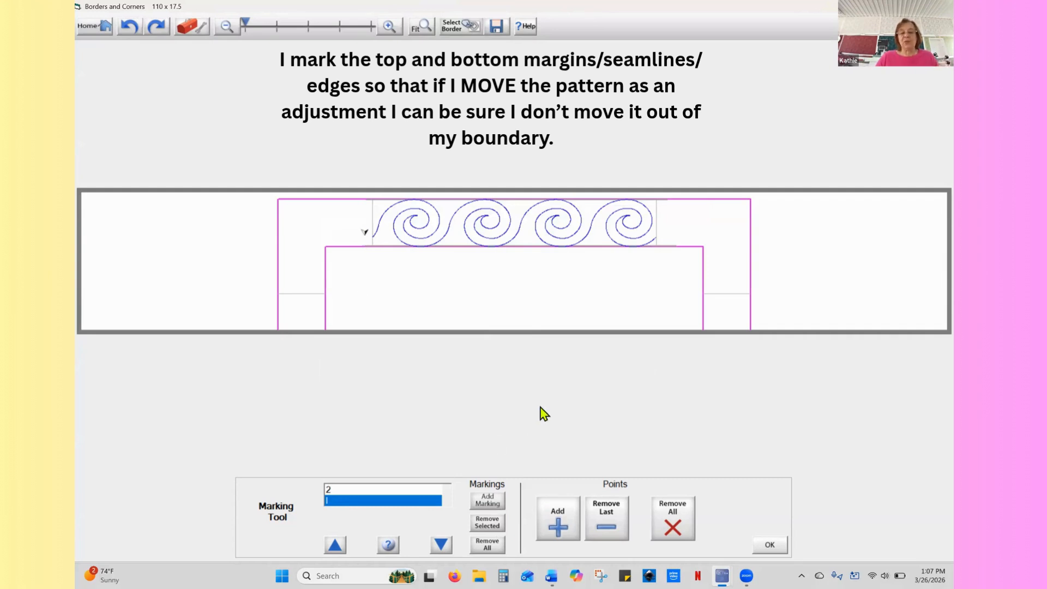
{"action": "left_click", "coordinate": [557, 527]}
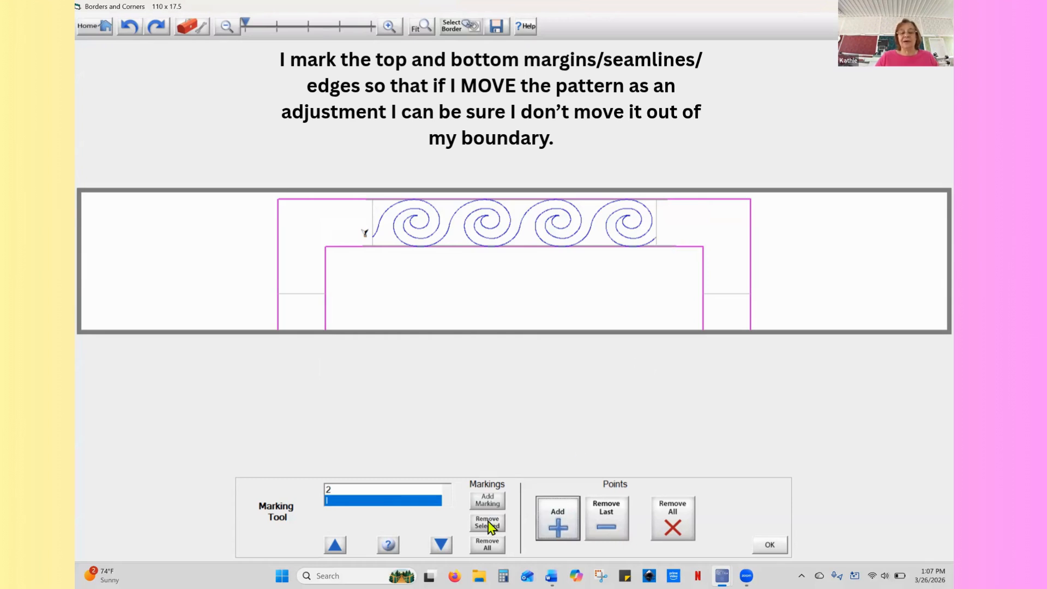
Create a marking named r with a single point just outside the right end of the swirl pattern, and finish marking
{"action": "left_click", "coordinate": [499, 506]}
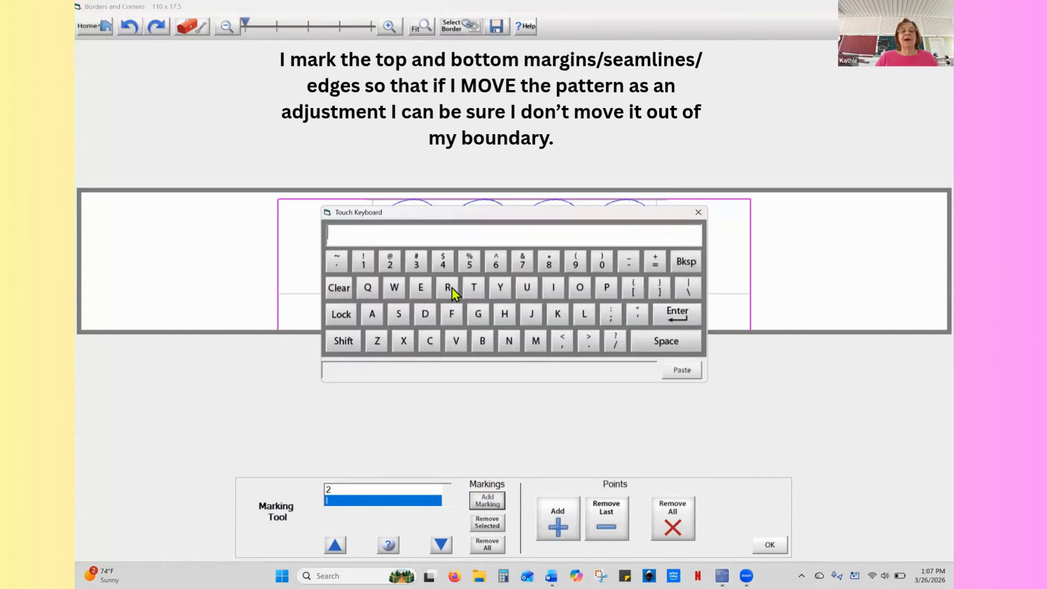
{"action": "left_click", "coordinate": [448, 287]}
{"action": "left_click", "coordinate": [679, 322]}
{"action": "left_click", "coordinate": [661, 233]}
{"action": "left_click", "coordinate": [561, 523]}
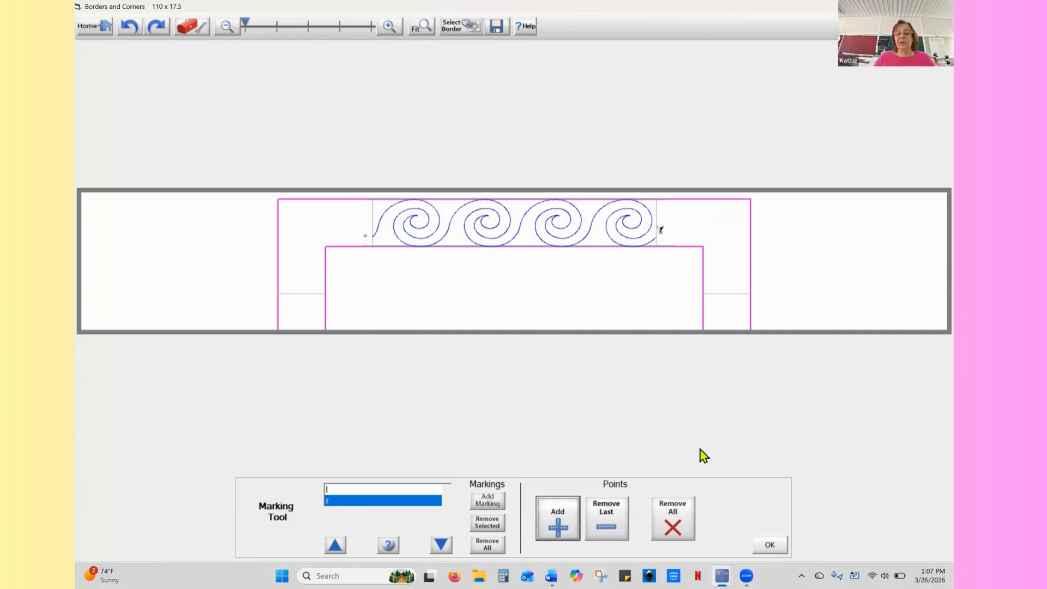
{"action": "left_click", "coordinate": [769, 546]}
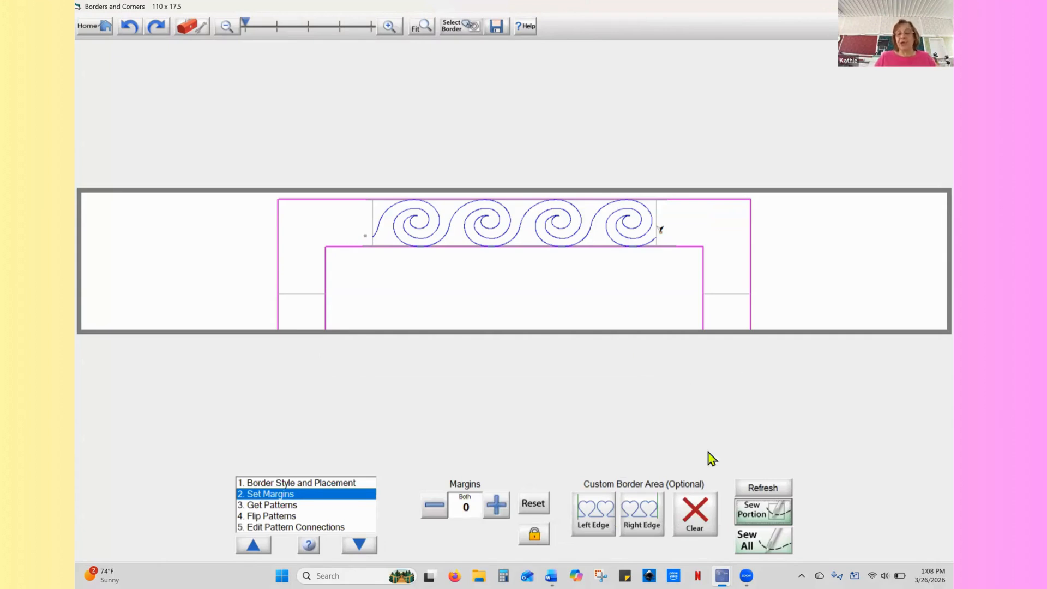
Place the outer and inner corners on both sides of the top border onto the fabric
{"action": "left_click", "coordinate": [755, 546]}
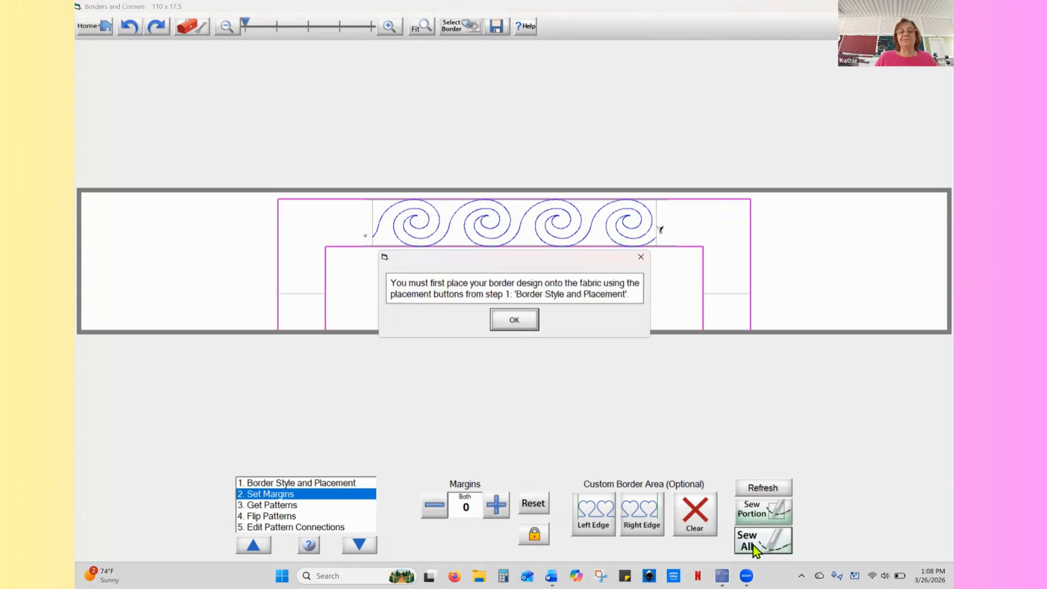
{"action": "left_click", "coordinate": [513, 321]}
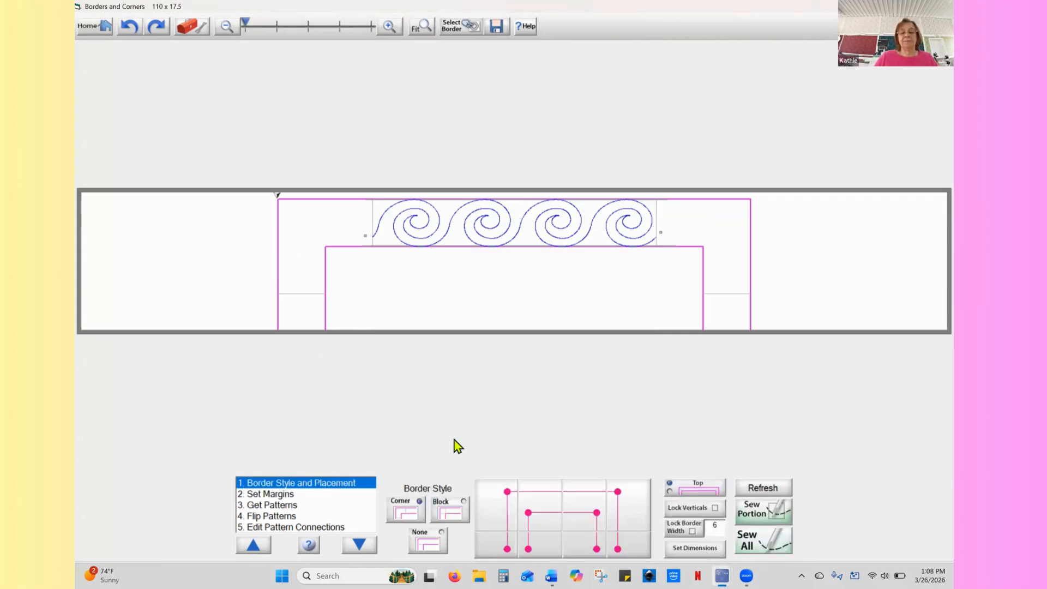
{"action": "left_click", "coordinate": [498, 509]}
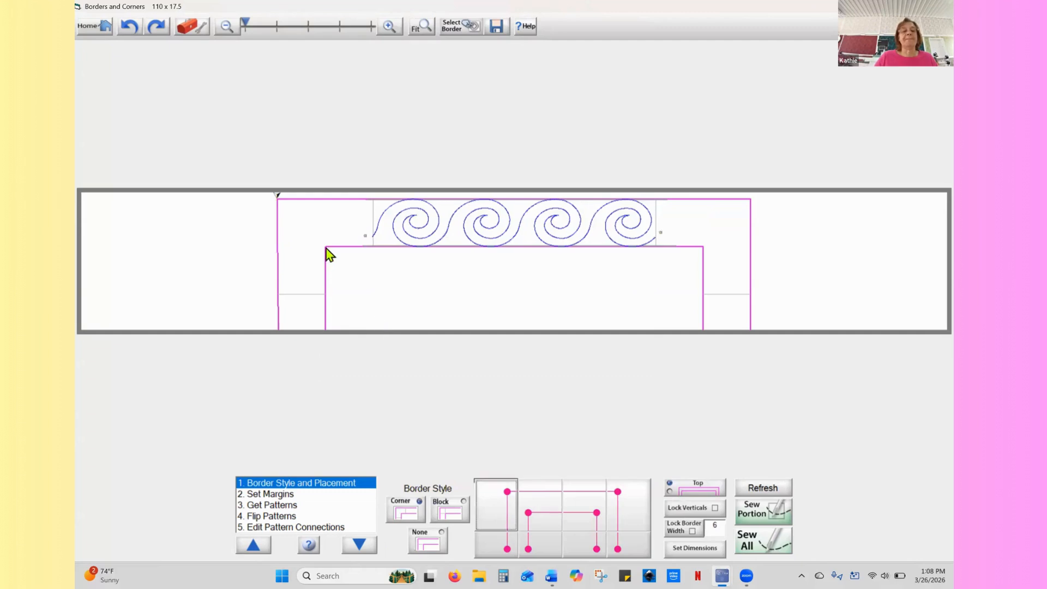
{"action": "left_click", "coordinate": [529, 514]}
{"action": "left_click", "coordinate": [531, 514]}
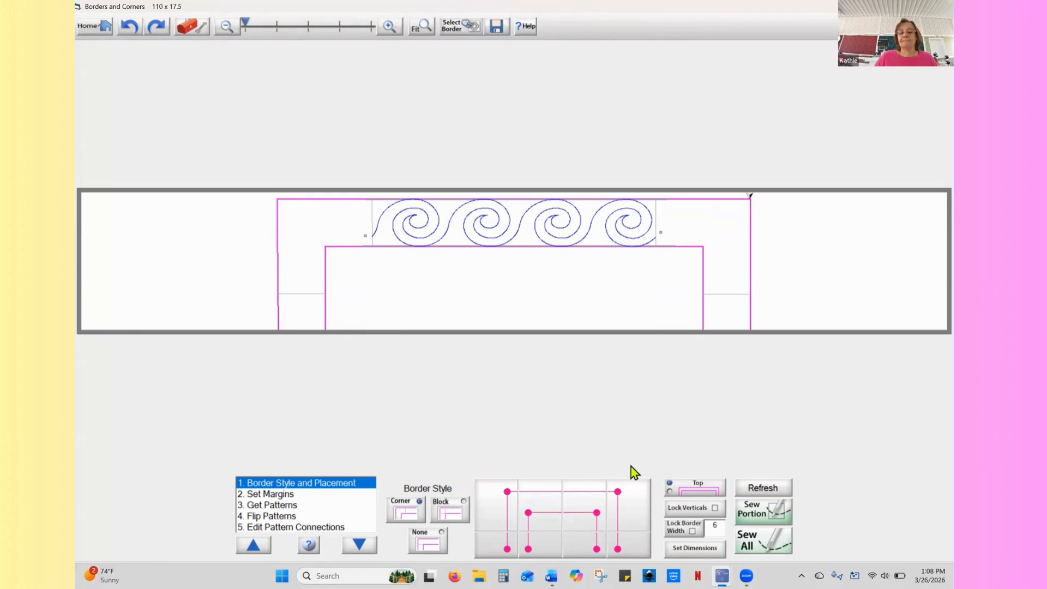
{"action": "left_click", "coordinate": [625, 499]}
{"action": "left_click", "coordinate": [704, 251]}
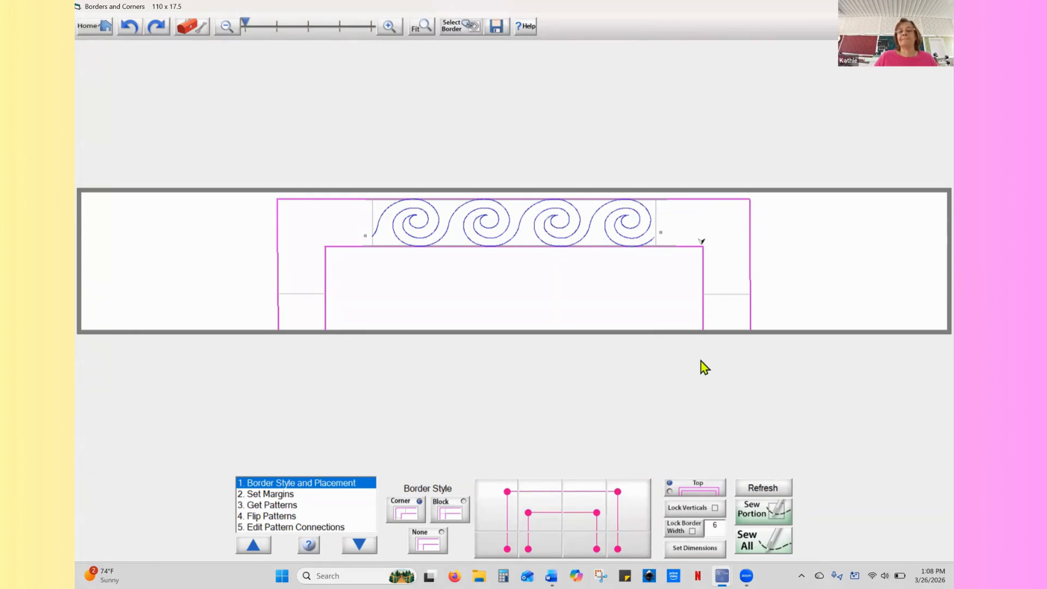
{"action": "left_click", "coordinate": [599, 518]}
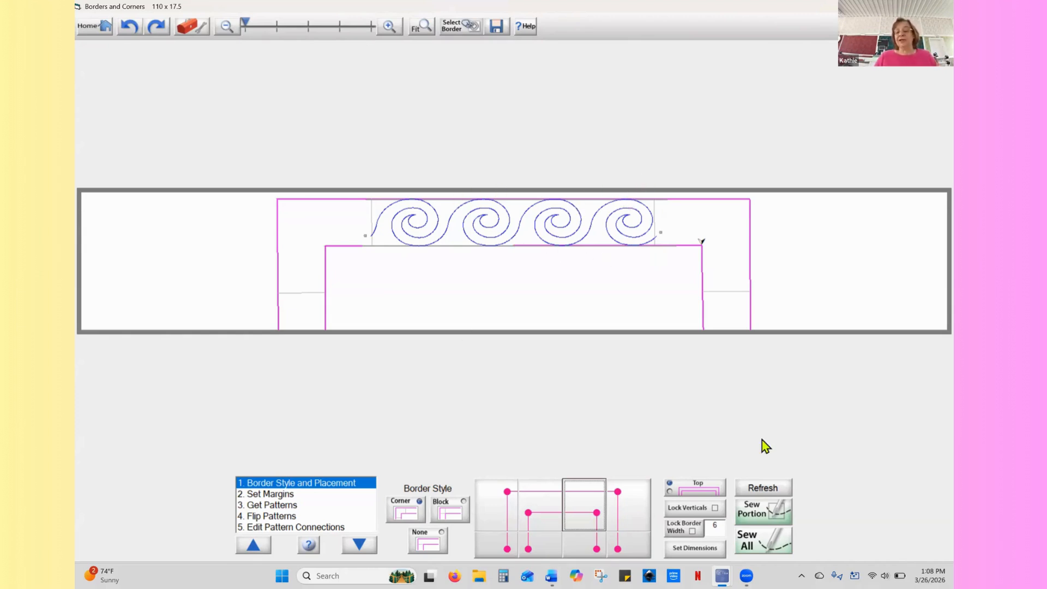
Send the whole border design to the quilting interface and open the End Point Adjust utility
{"action": "left_click", "coordinate": [755, 549]}
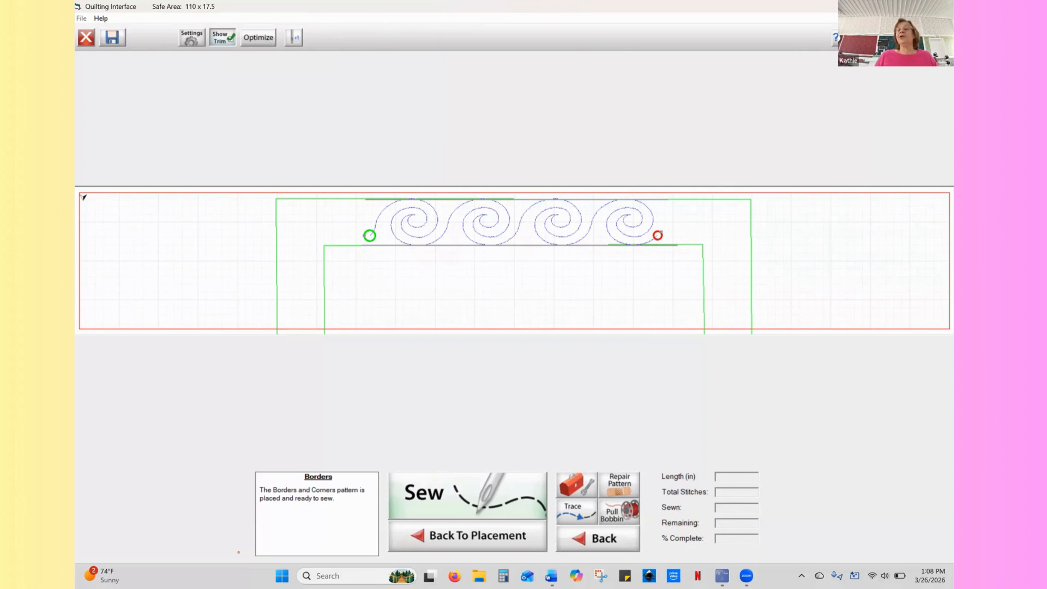
{"action": "left_click", "coordinate": [577, 485]}
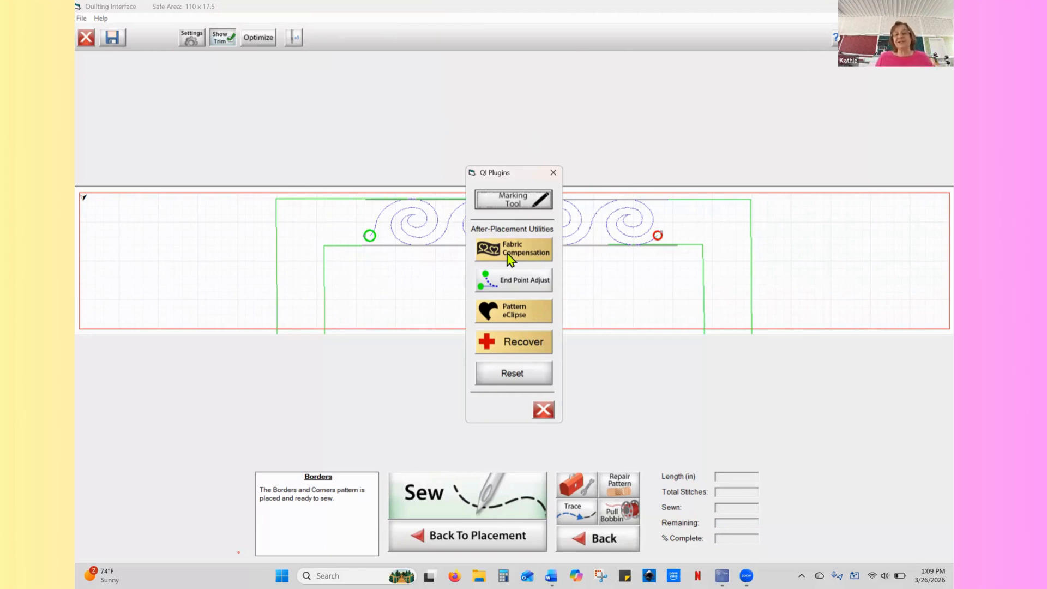
{"action": "left_click", "coordinate": [511, 286]}
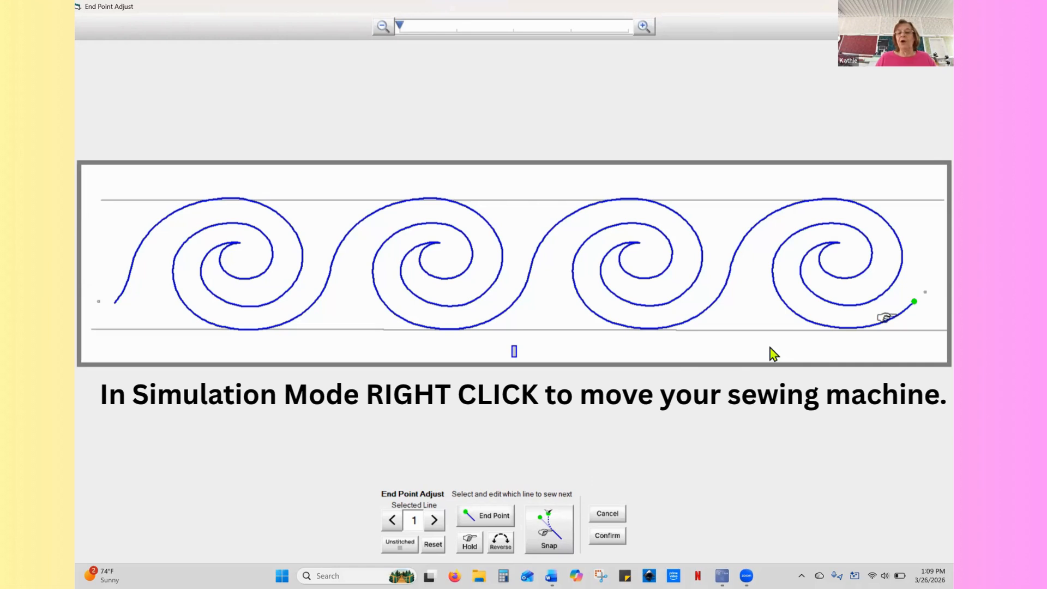
Set the hold point at the left end of the swirl line and move the sewing machine near that end
{"action": "right_click", "coordinate": [731, 327]}
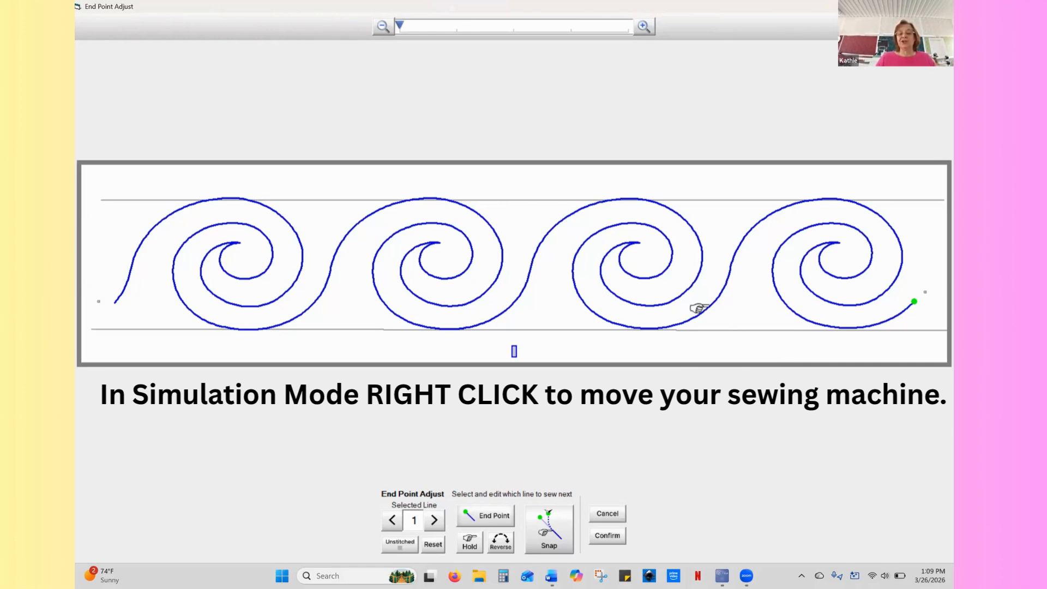
{"action": "right_click", "coordinate": [599, 313]}
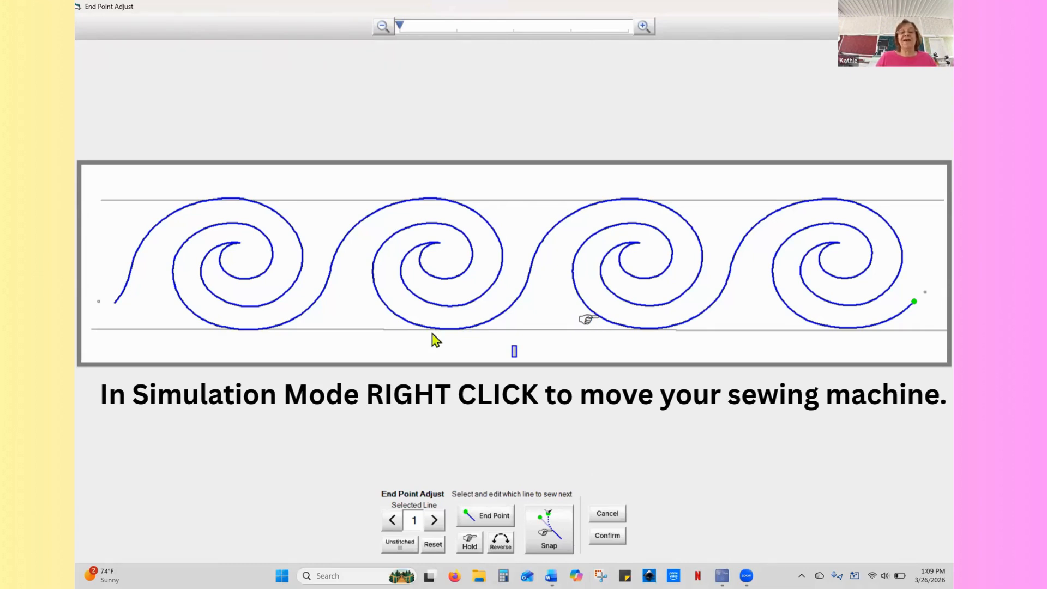
{"action": "right_click", "coordinate": [116, 322]}
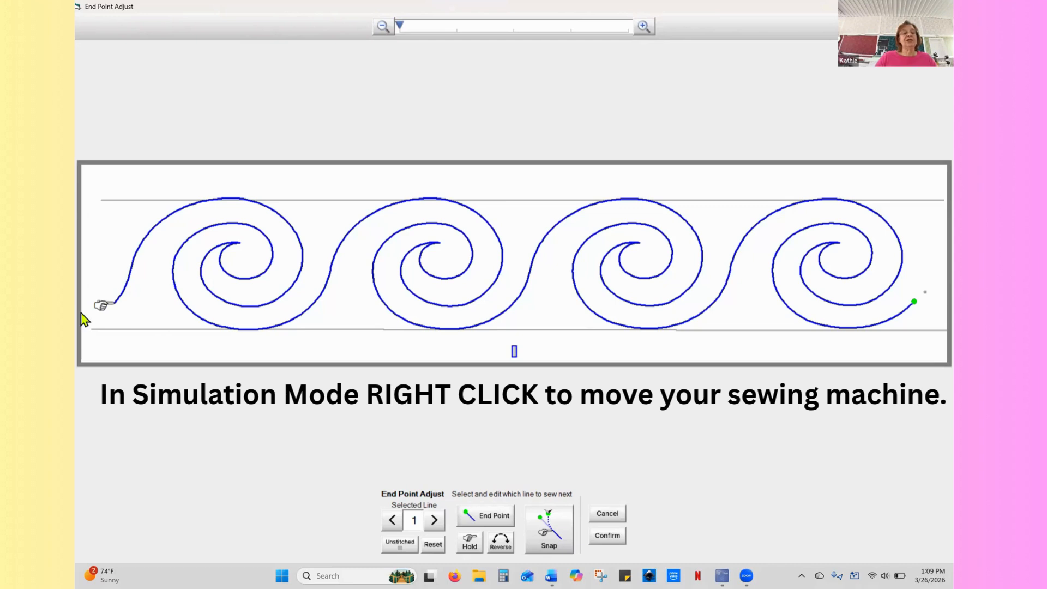
{"action": "right_click", "coordinate": [143, 315]}
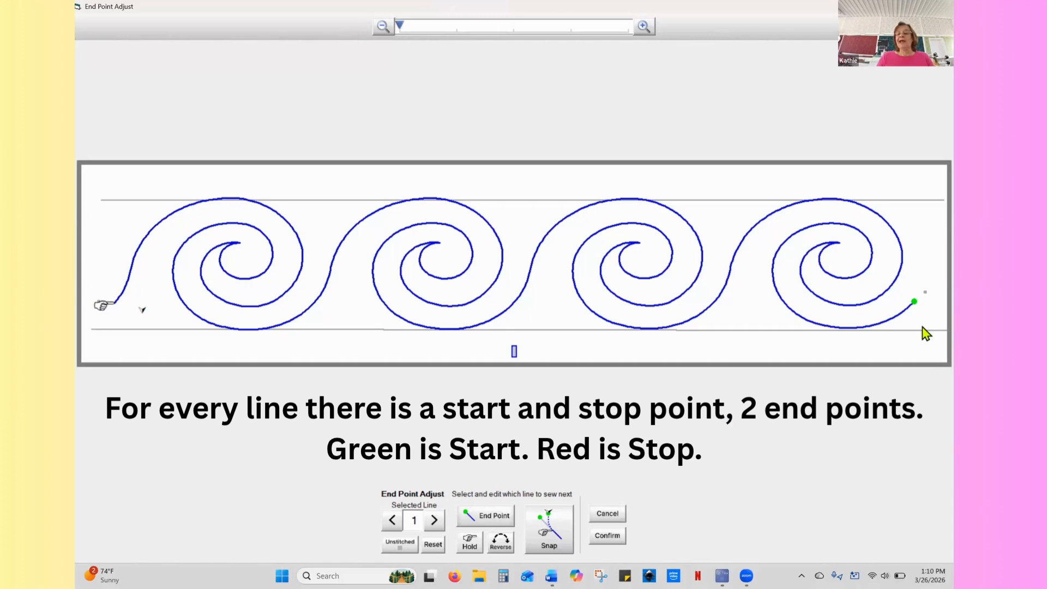
Reverse the swirl line's stitching direction so it starts at the left end, and select its start point
{"action": "left_click", "coordinate": [493, 519]}
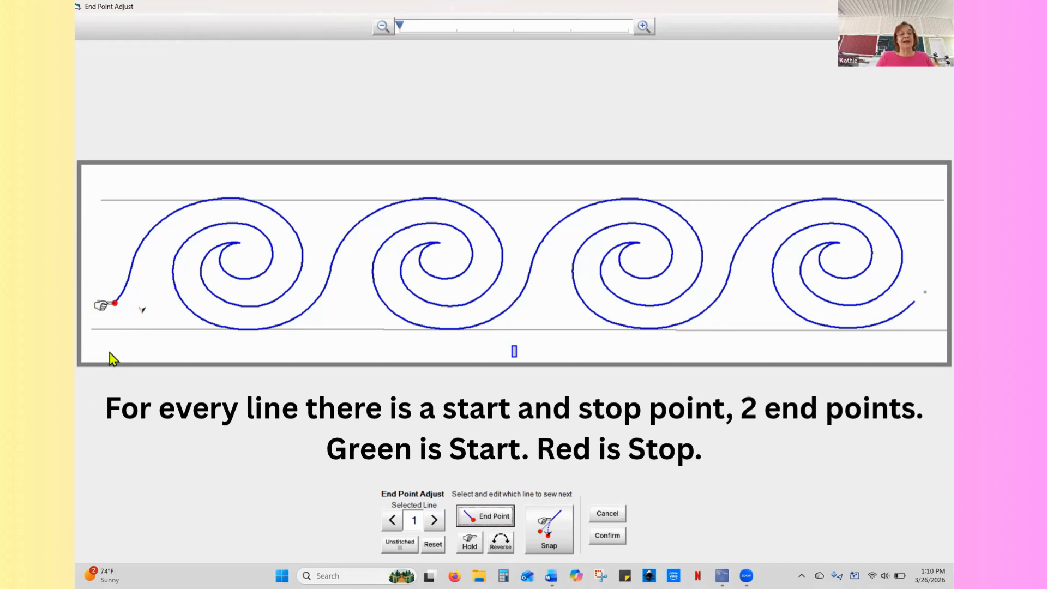
{"action": "left_click", "coordinate": [505, 549]}
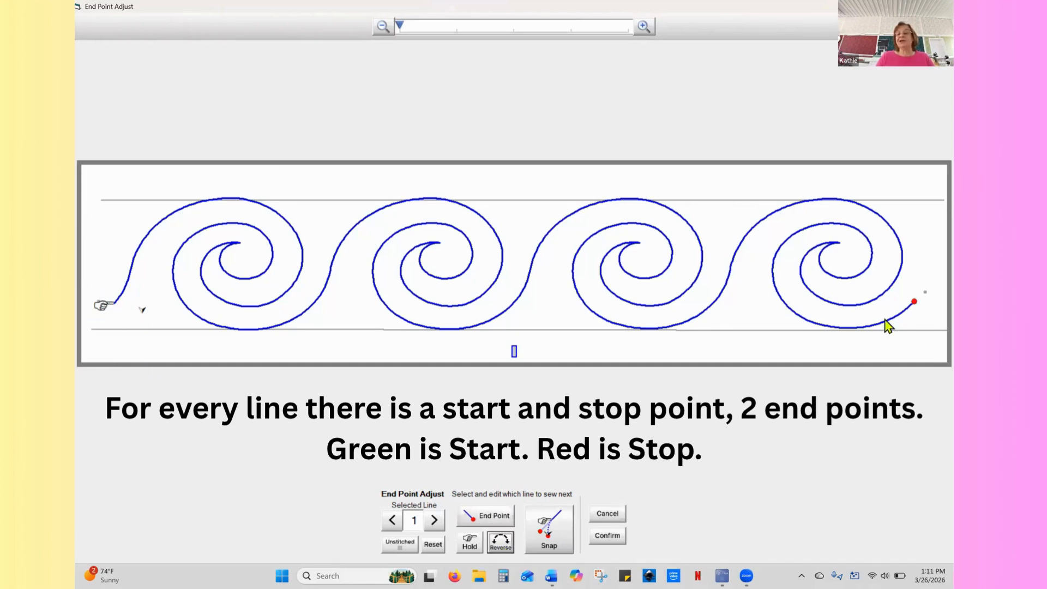
{"action": "left_click", "coordinate": [493, 515]}
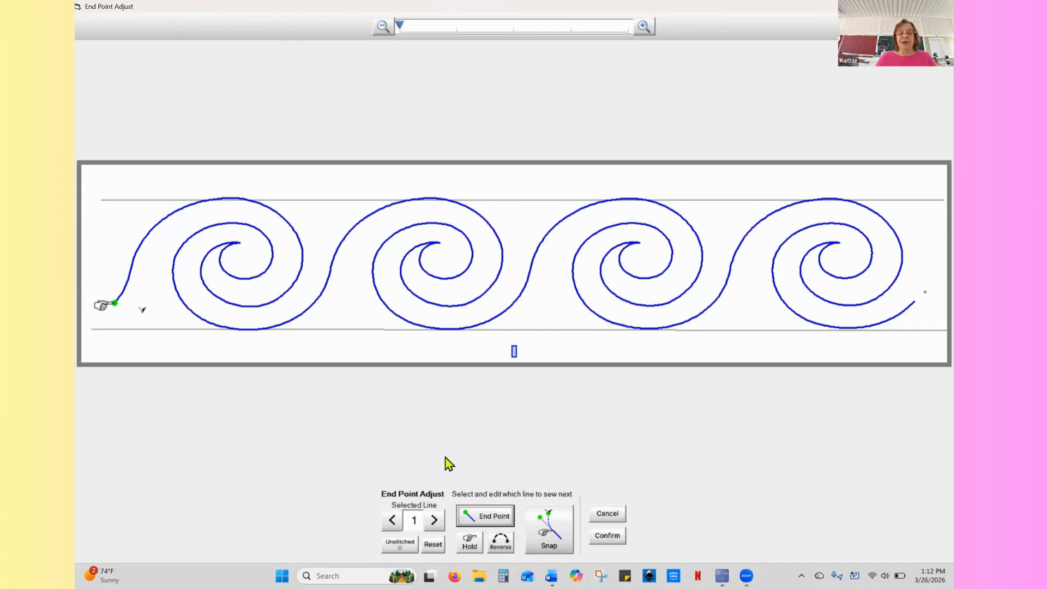
Select the line's stop point and set the hold point at the bottom of the last swirl, near the right end
{"action": "left_click", "coordinate": [485, 519]}
{"action": "left_click", "coordinate": [493, 519]}
{"action": "left_click", "coordinate": [493, 519]}
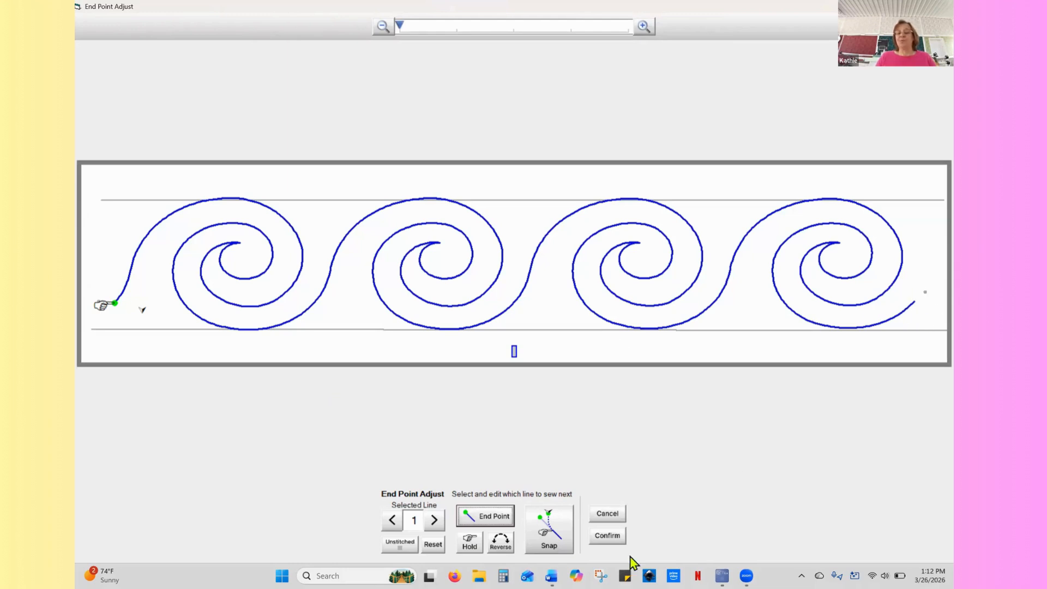
{"action": "left_click", "coordinate": [505, 521]}
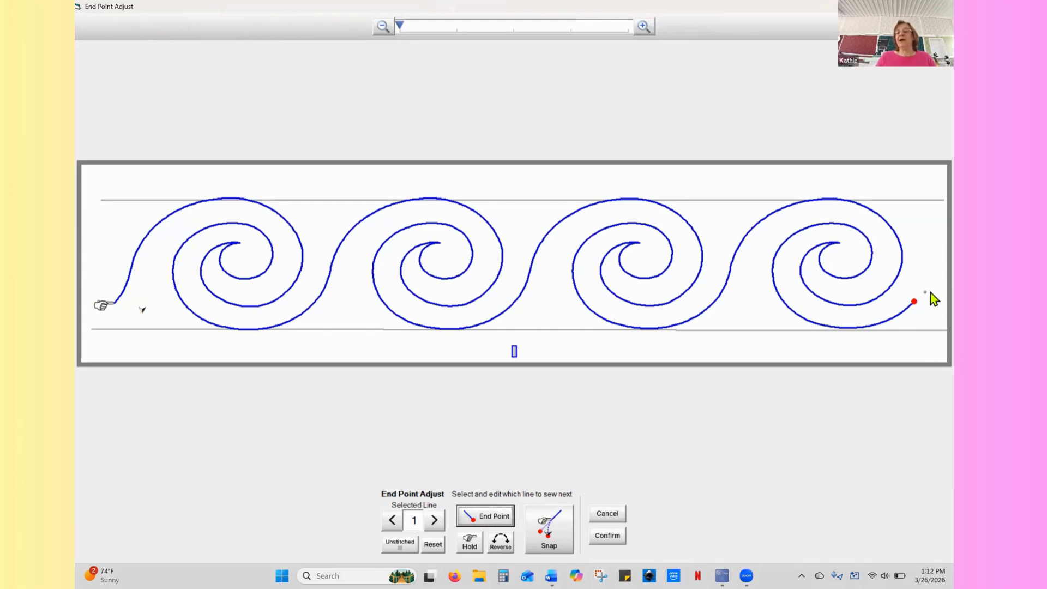
{"action": "left_click", "coordinate": [882, 327]}
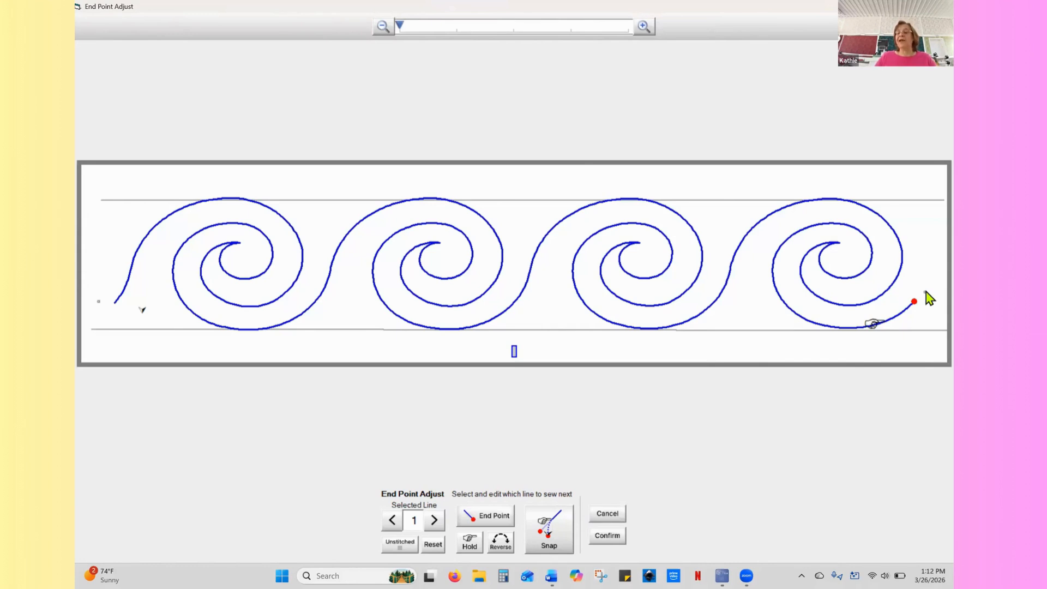
Snap the swirl line's stop point to the sewing machine's position just beyond its right end, keeping the hold point on the last swirl
{"action": "left_click", "coordinate": [551, 531]}
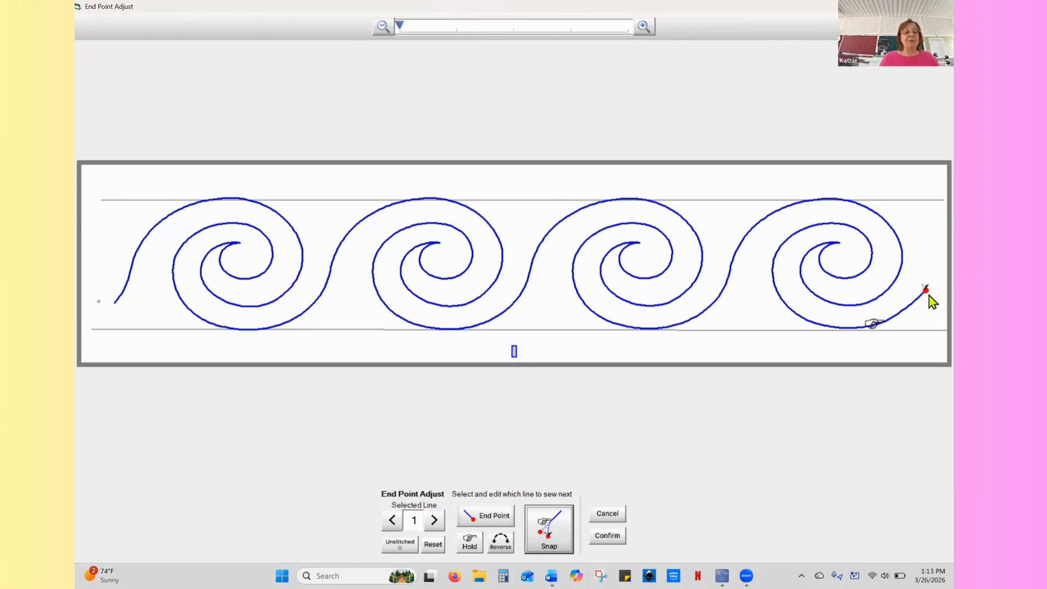
Remove the hold point and snap the line's start point to the machine at the left boundary mark, shifting the whole line
{"action": "left_click", "coordinate": [485, 522]}
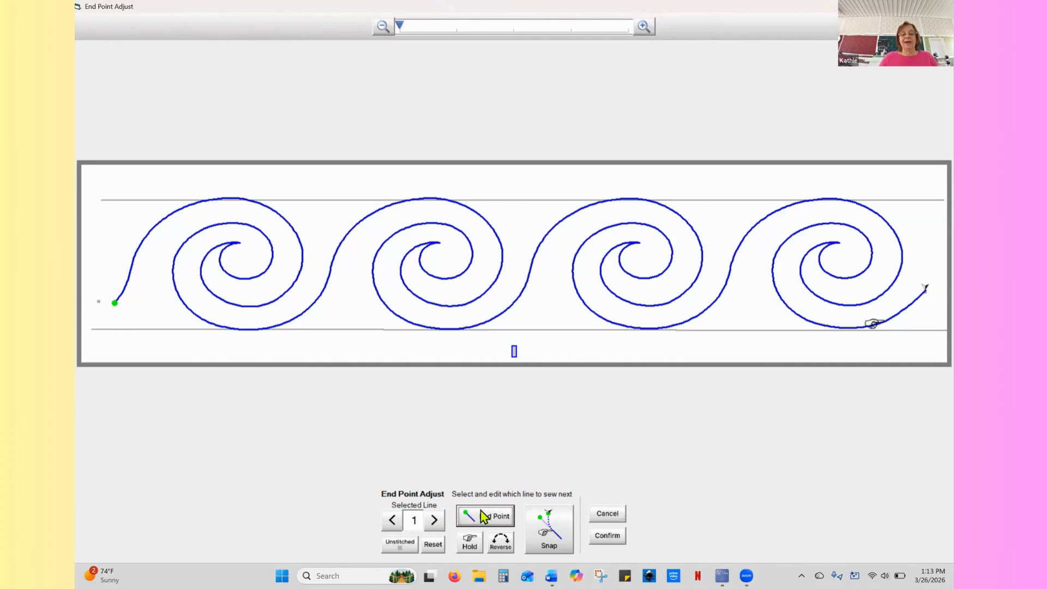
{"action": "left_click", "coordinate": [470, 544]}
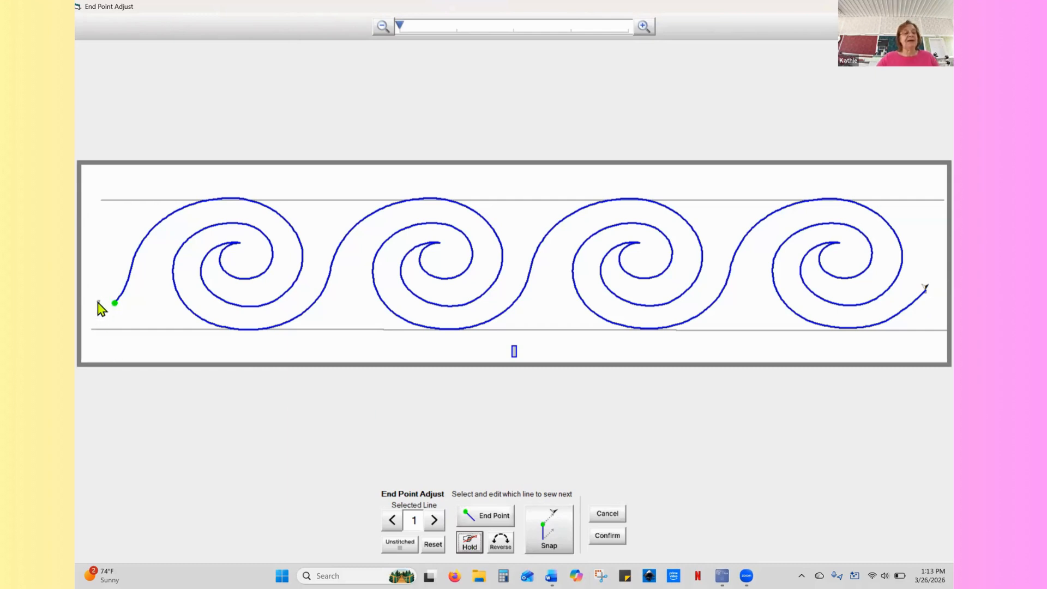
{"action": "left_click", "coordinate": [99, 303]}
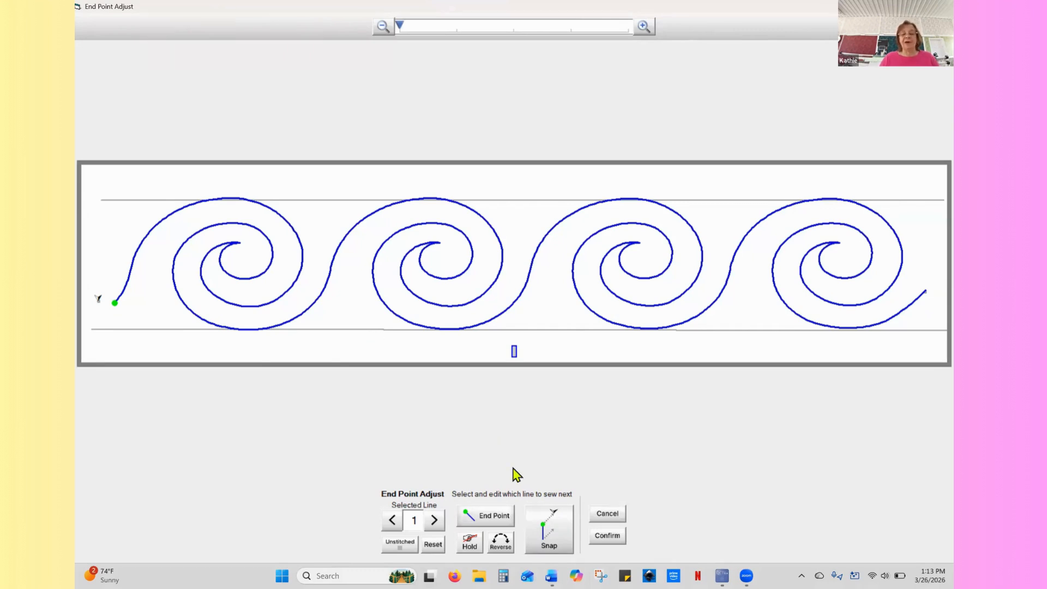
{"action": "left_click", "coordinate": [548, 540]}
{"action": "left_click", "coordinate": [99, 300]}
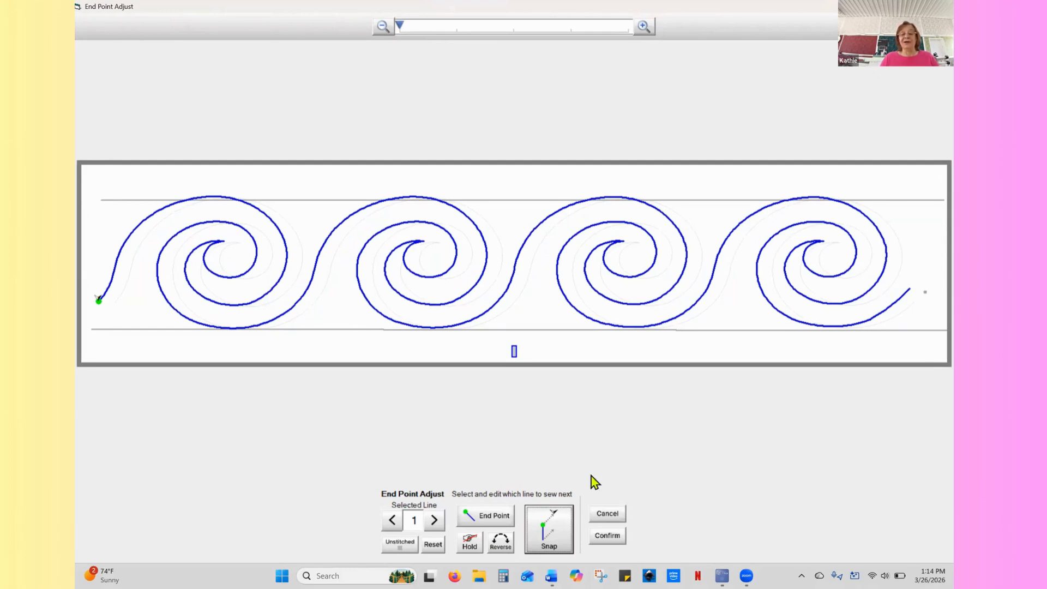
Set a hold point at the bottom of the last swirl, snap the stop point to the machine at the right mark, and confirm the adjustment
{"action": "left_click", "coordinate": [495, 518]}
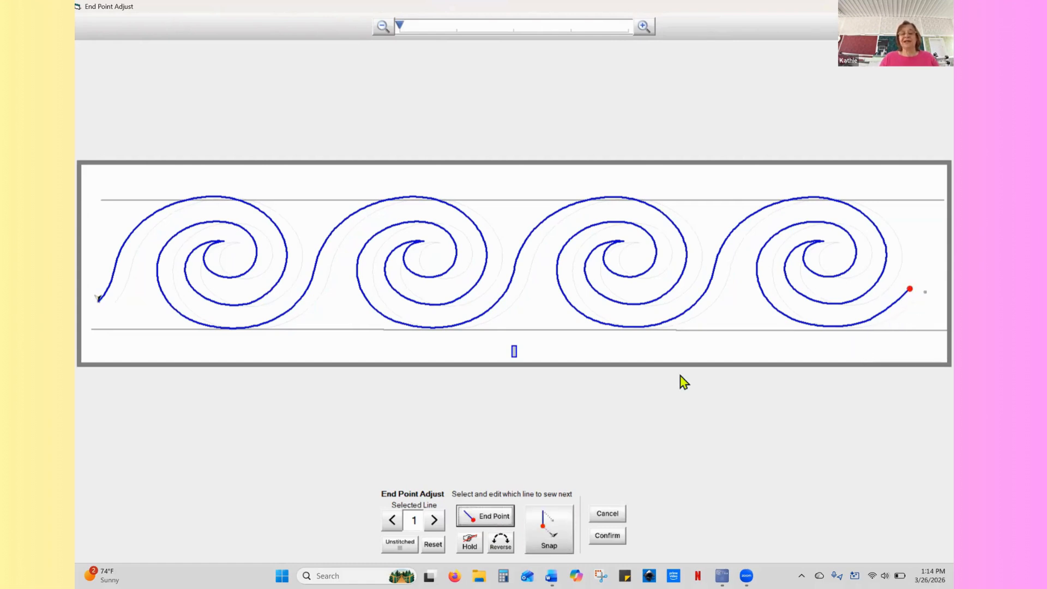
{"action": "left_click", "coordinate": [472, 545]}
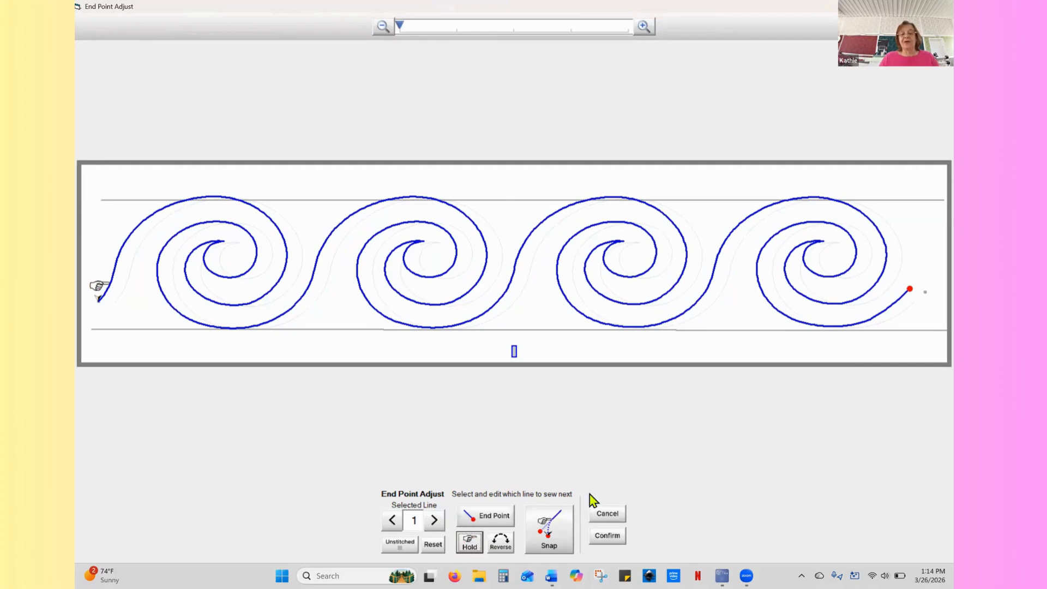
{"action": "left_click", "coordinate": [867, 323]}
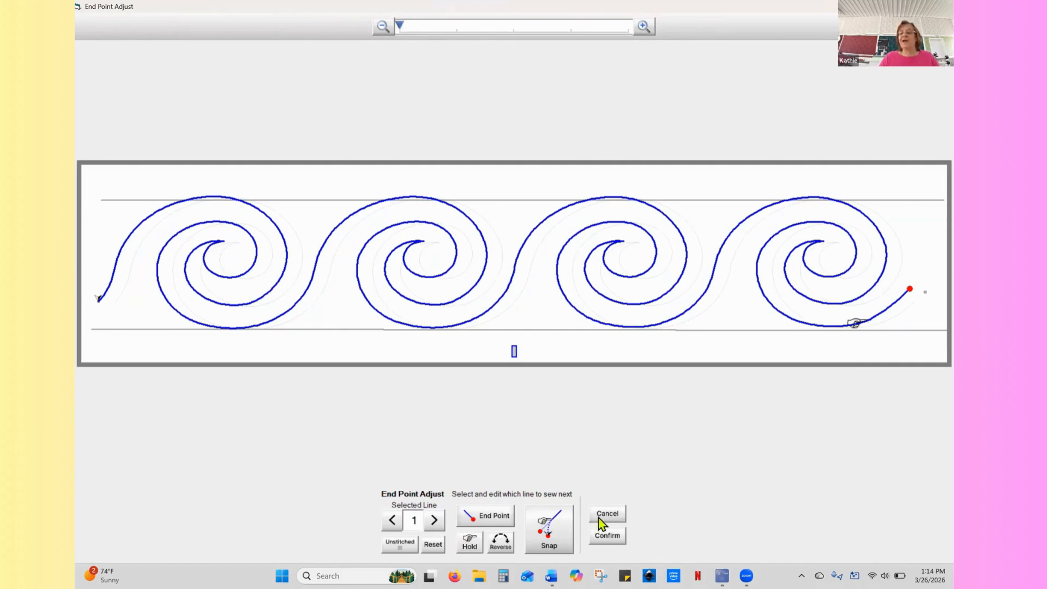
{"action": "left_click", "coordinate": [925, 292]}
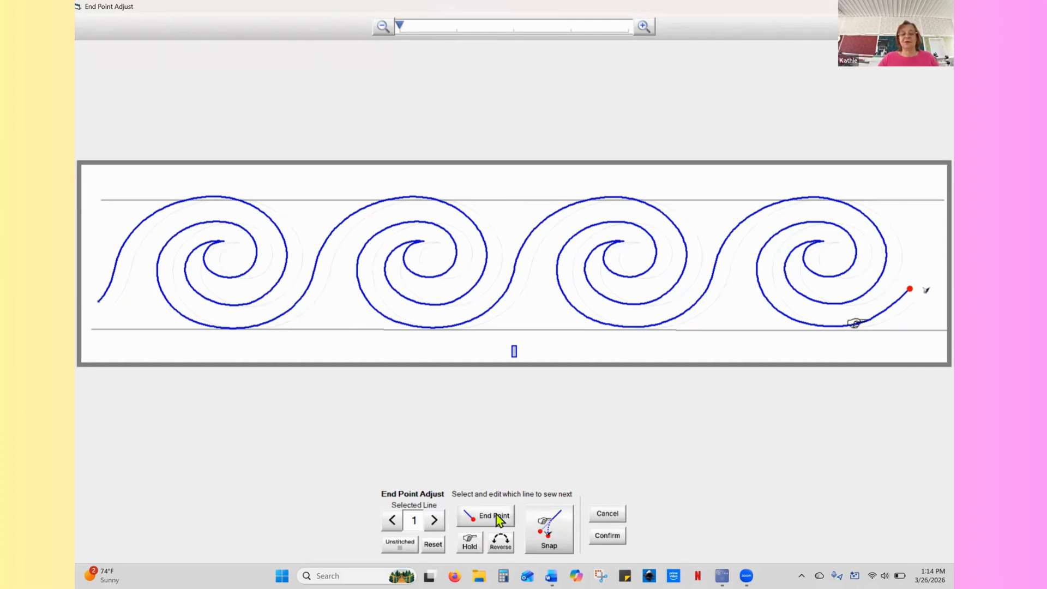
{"action": "left_click", "coordinate": [549, 531]}
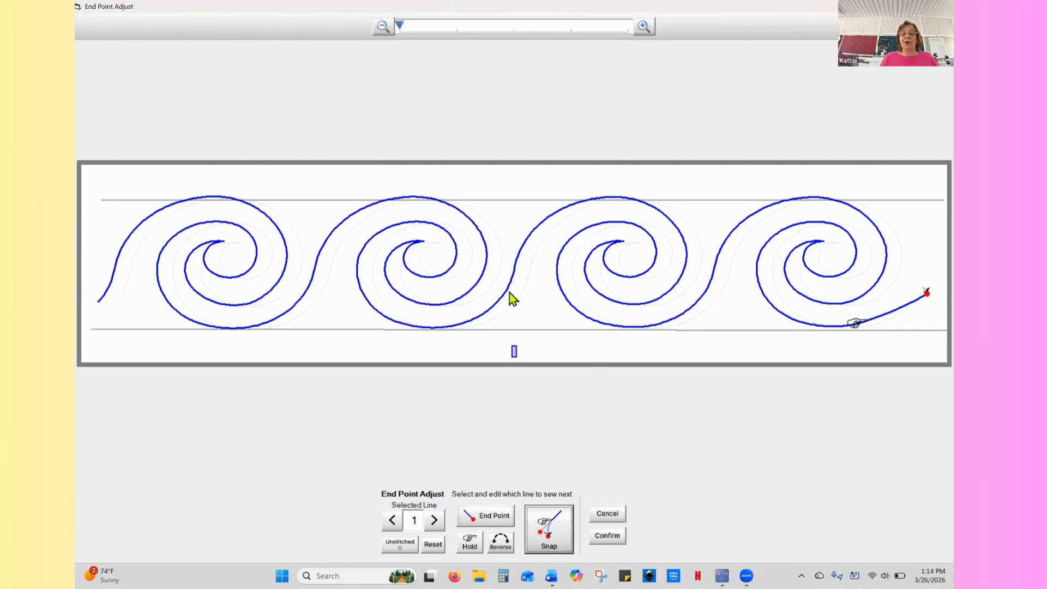
{"action": "left_click", "coordinate": [611, 538]}
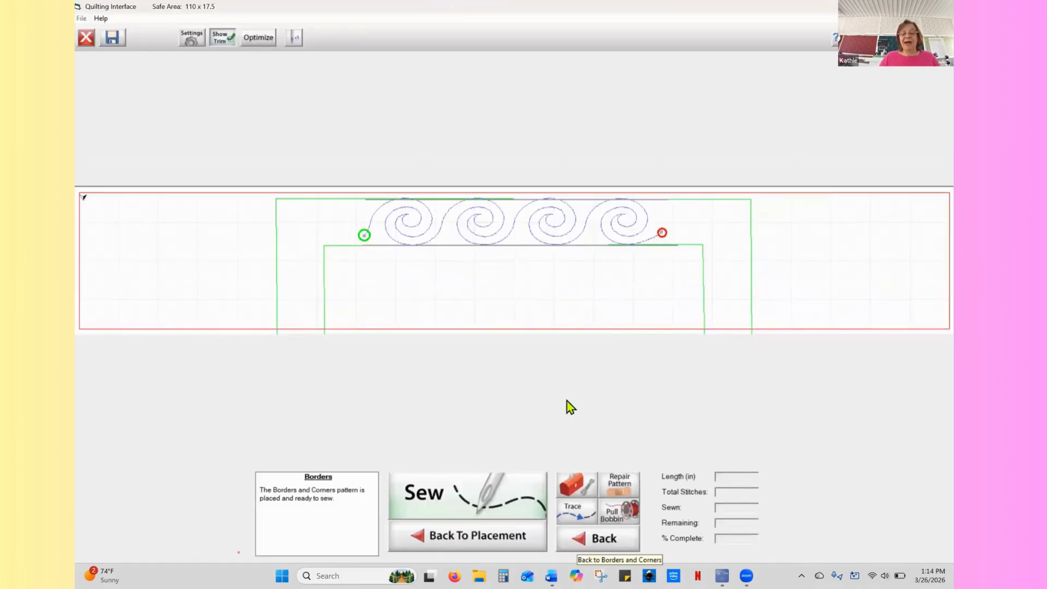